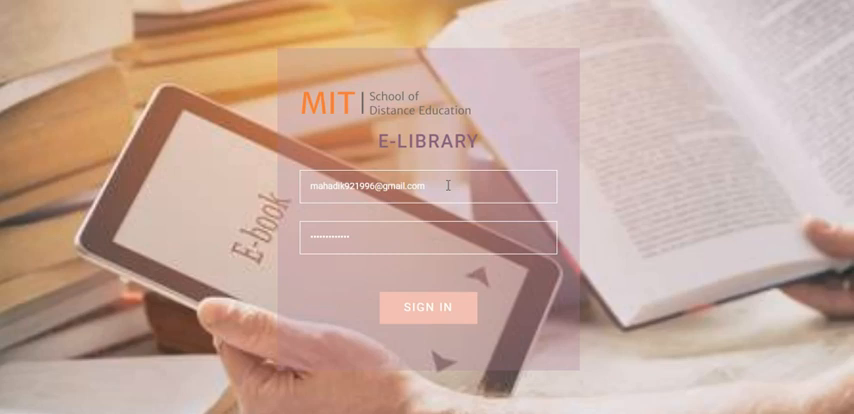
Sign in with the entered email and password to reach the Help Portal dashboard.
{"action": "left_click", "coordinate": [437, 184]}
{"action": "left_click_drag", "start_coordinate": [430, 187], "coordinate": [305, 174]}
{"action": "left_click_drag", "start_coordinate": [351, 240], "coordinate": [300, 234]}
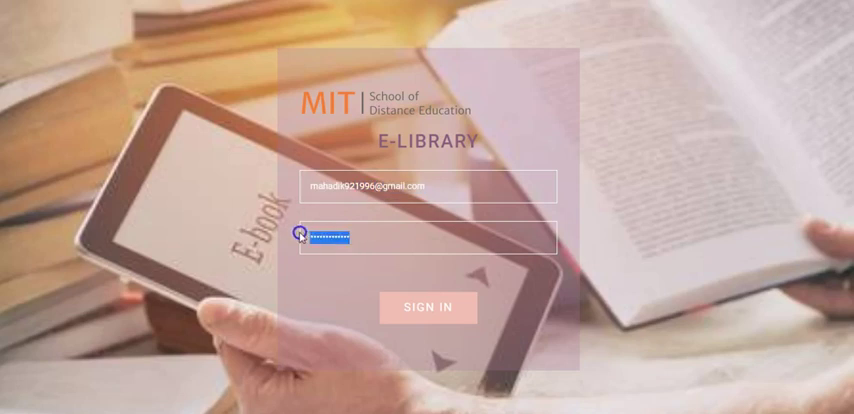
{"action": "left_click", "coordinate": [402, 303]}
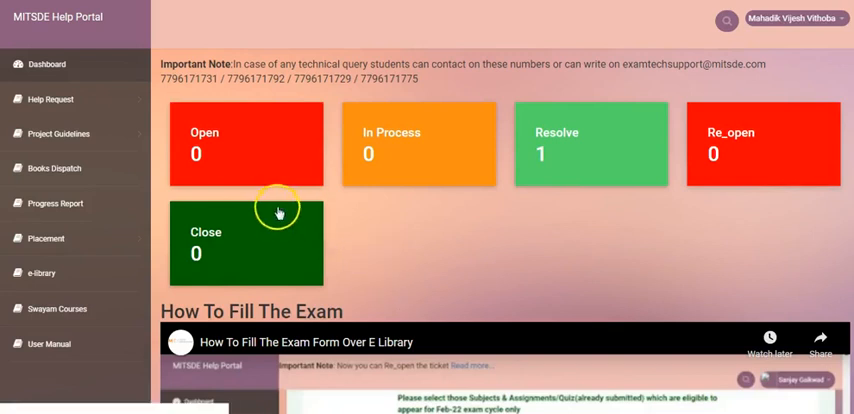
View the Progress Report with semester 1 subjects' internal and external marks and grades.
{"action": "left_click", "coordinate": [99, 210]}
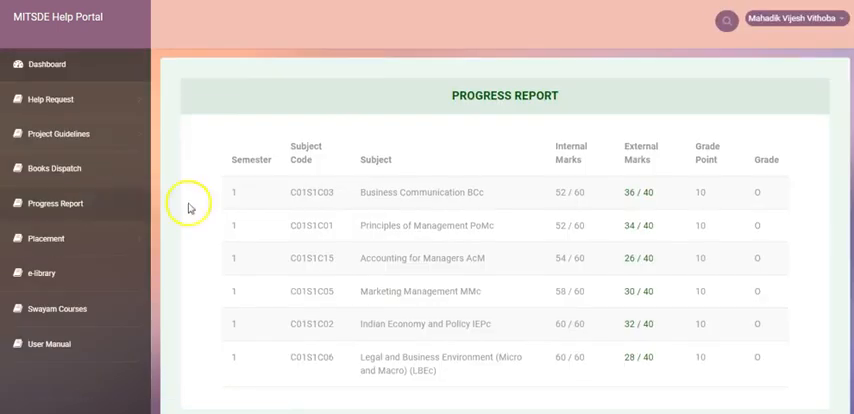
{"action": "scroll", "coordinate": [691, 258], "scroll_direction": "down", "scroll_amount": 1}
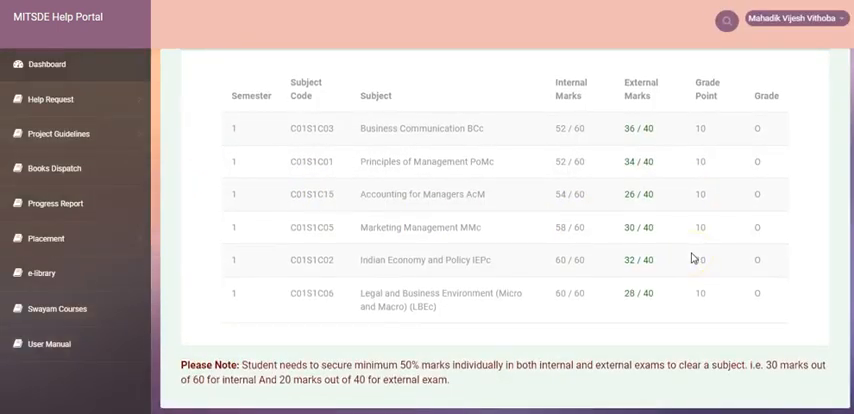